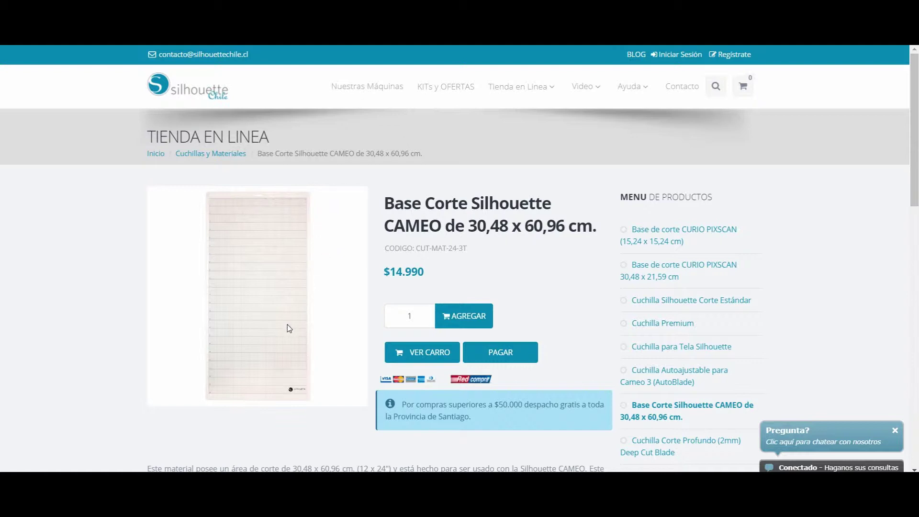
Step: Examine the product page of the 30,48 x 60,96 cm Silhouette CAMEO cutting mat
scroll(289, 328, down, 4)
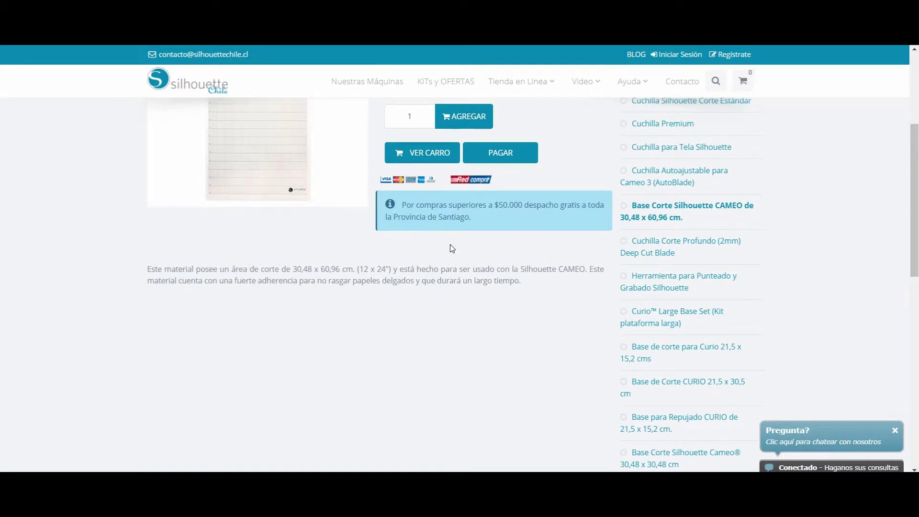
scroll(317, 292, up, 4)
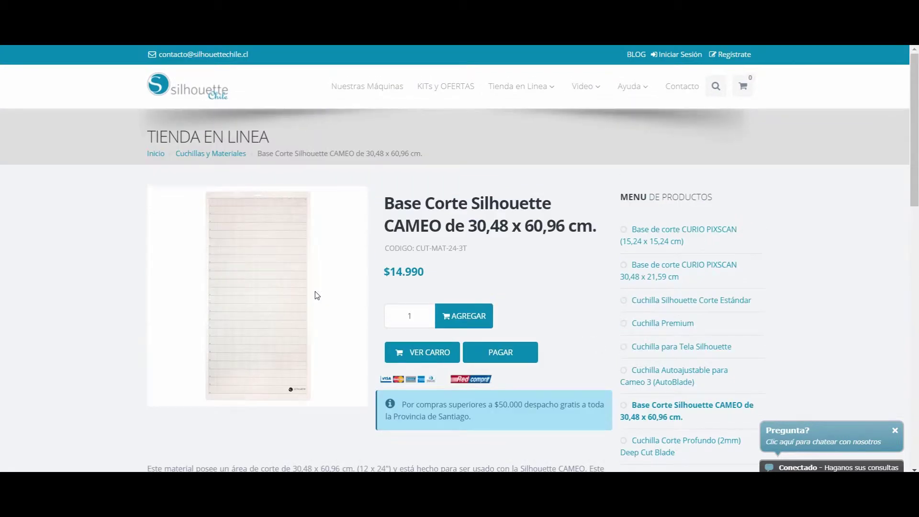
scroll(317, 295, down, 3)
scroll(317, 295, up, 4)
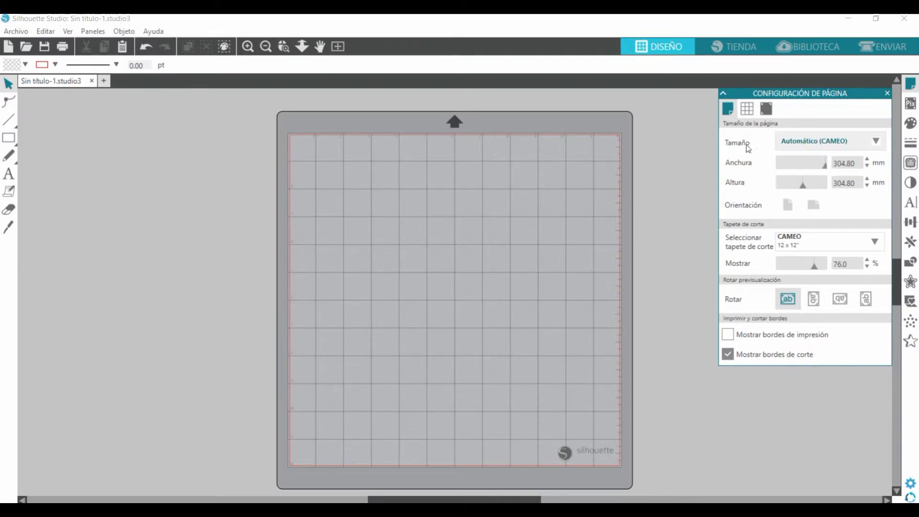
Step: Set the page size to Personalizado with a height of 609.6 mm
click(822, 144)
drag(882, 180, 880, 226)
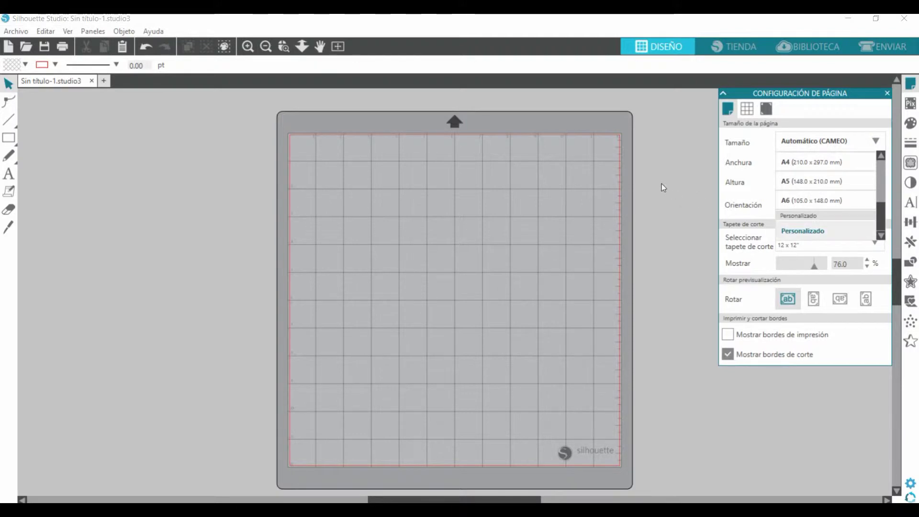
click(803, 233)
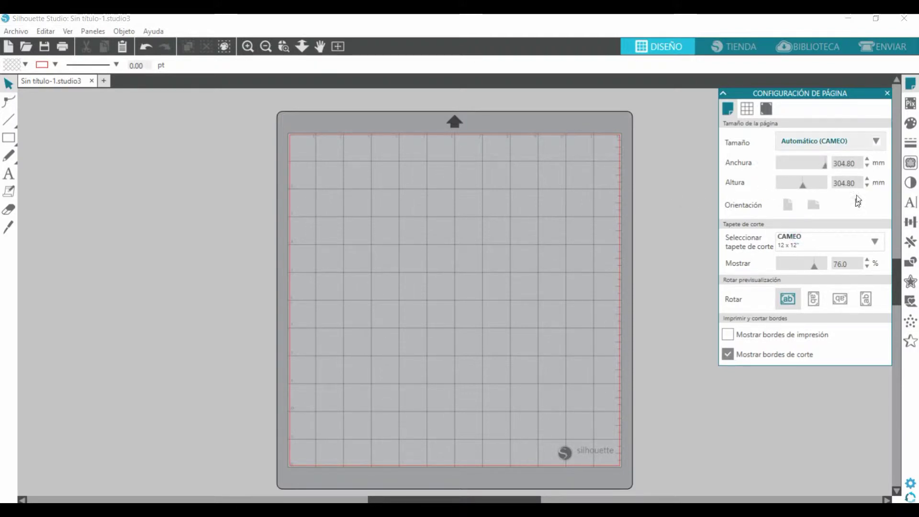
drag(857, 182, 832, 183)
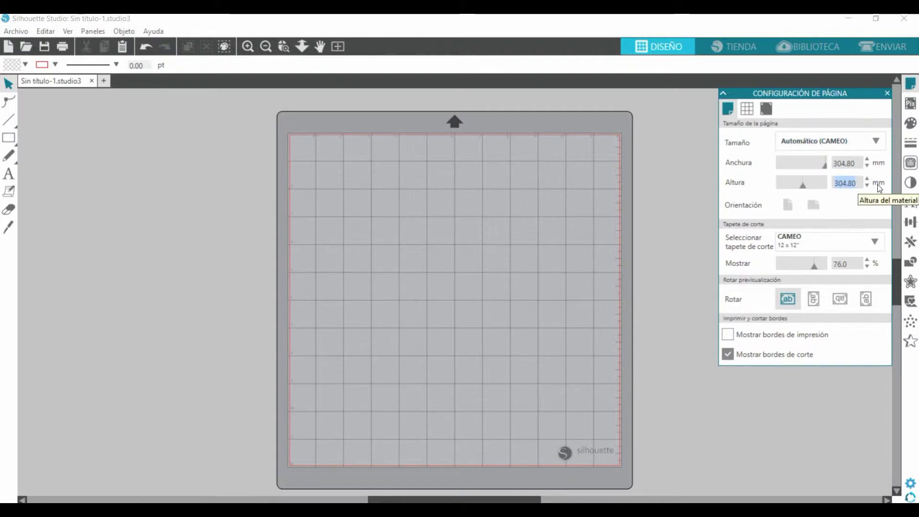
text(609)
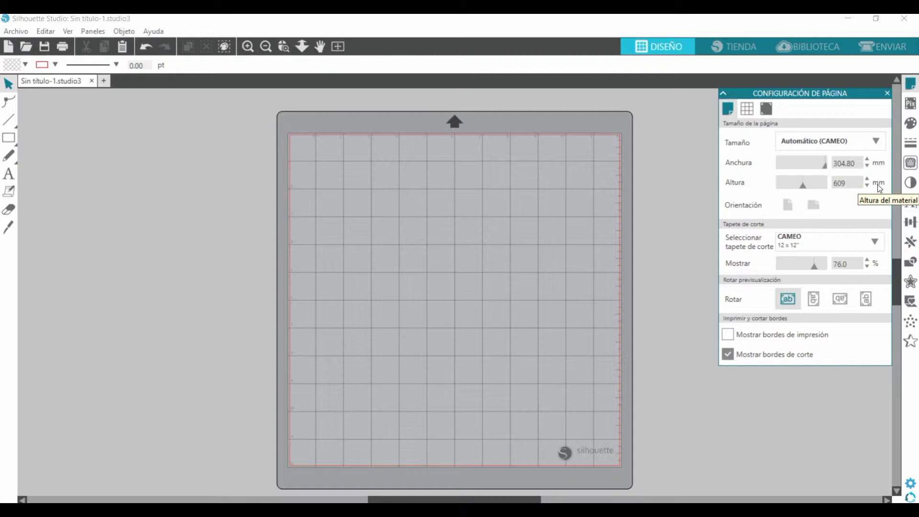
text(.6)
key(Return)
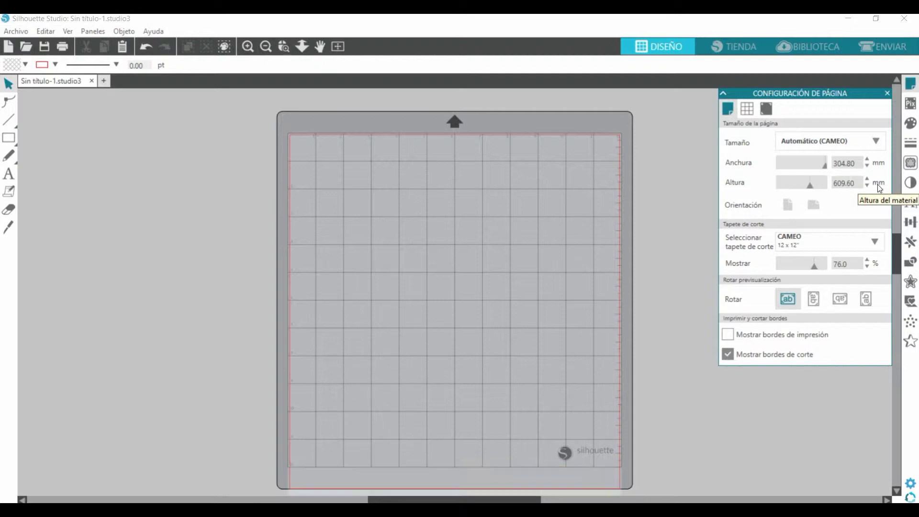
Step: Choose the CAMEO 12 x 24 pulgadas cutting mat for the page
click(266, 47)
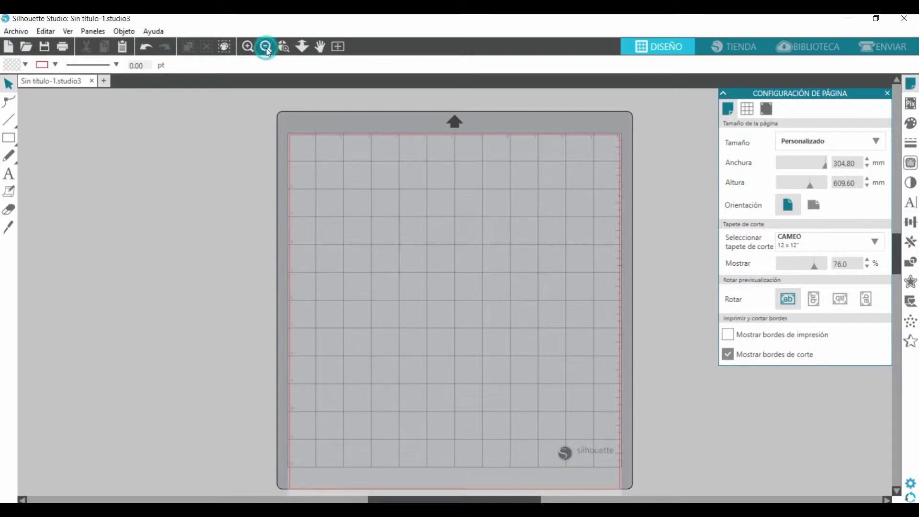
click(266, 47)
scroll(441, 196, down, 2)
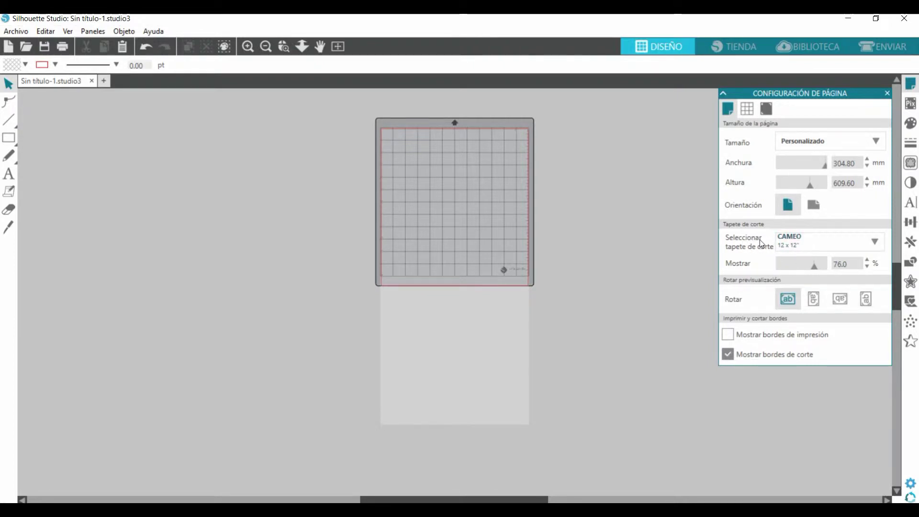
click(814, 240)
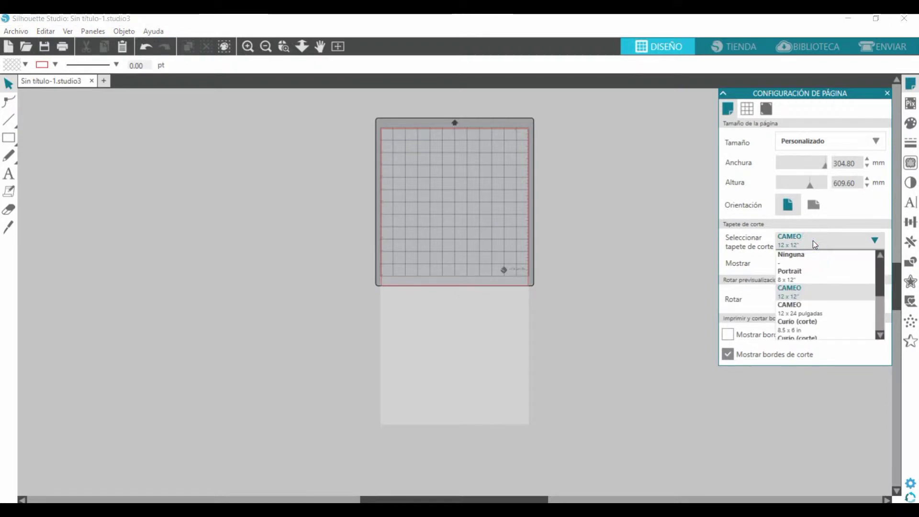
click(798, 314)
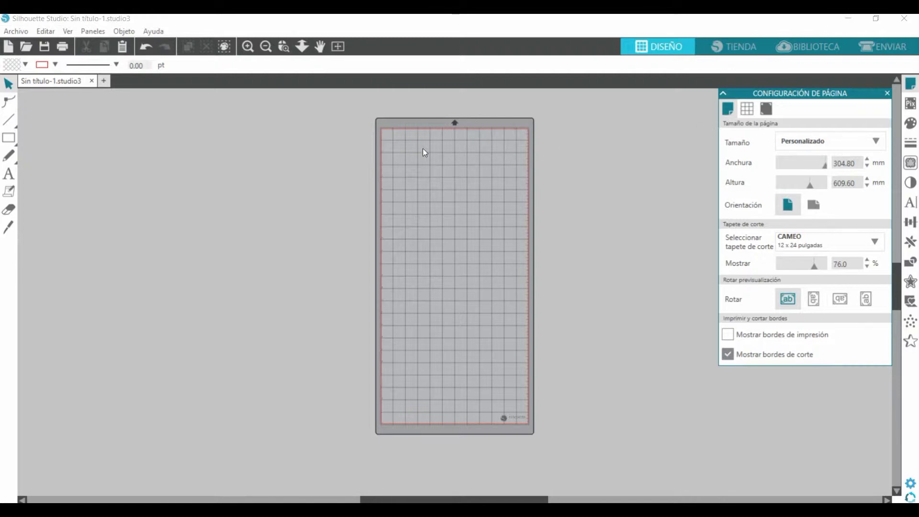
Step: Insert the "mini blooming rose" design from the library into the document
click(809, 46)
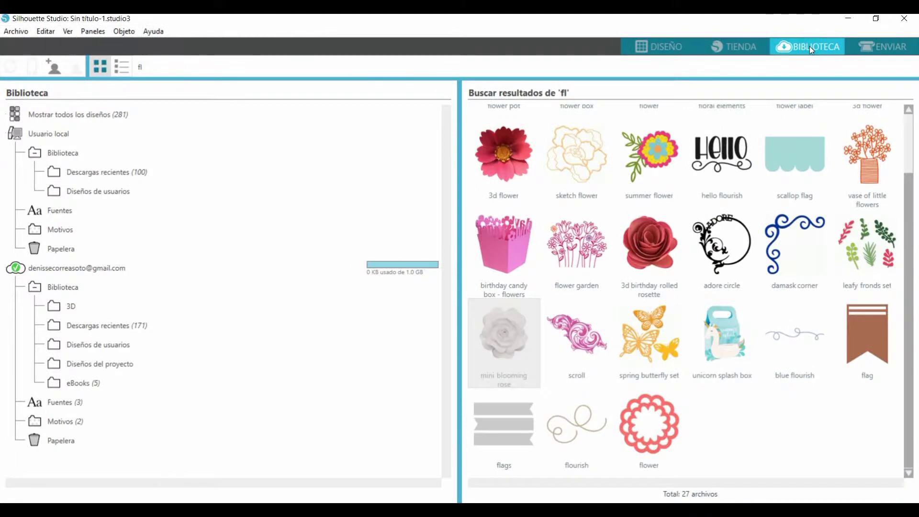
double_click(572, 356)
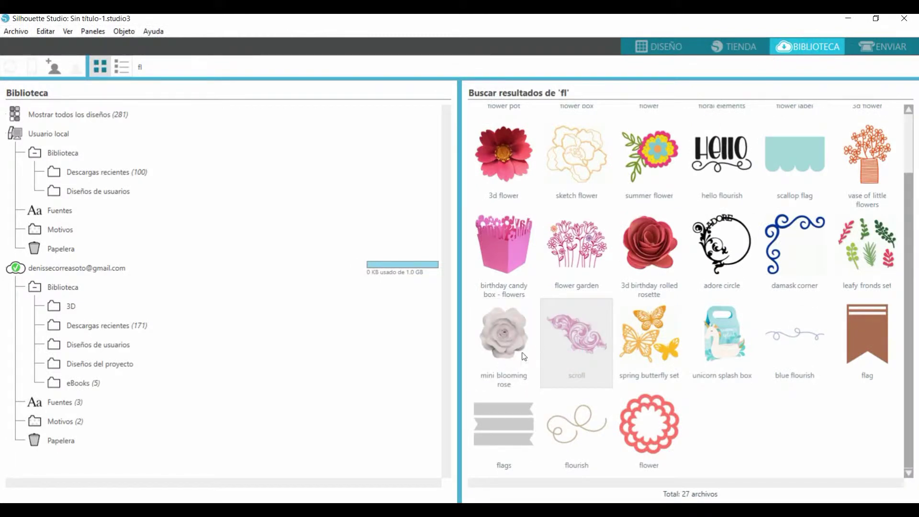
double_click(509, 329)
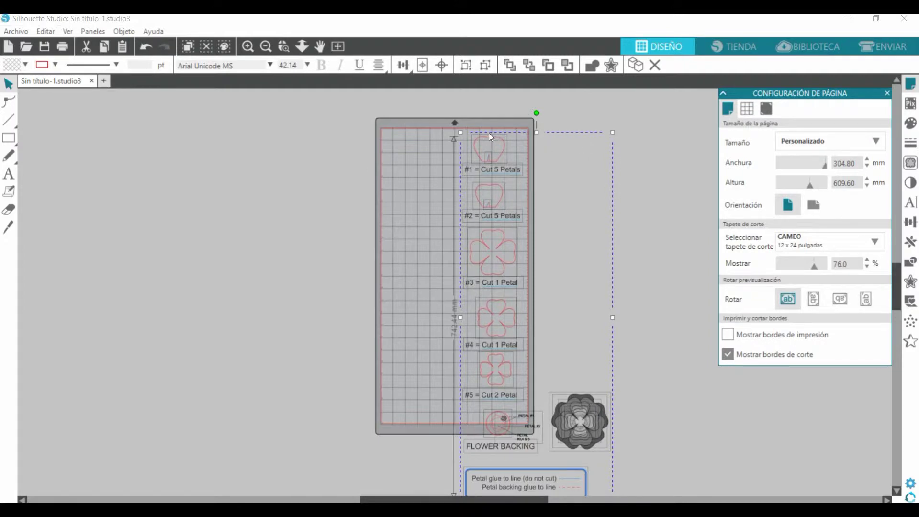
click(525, 136)
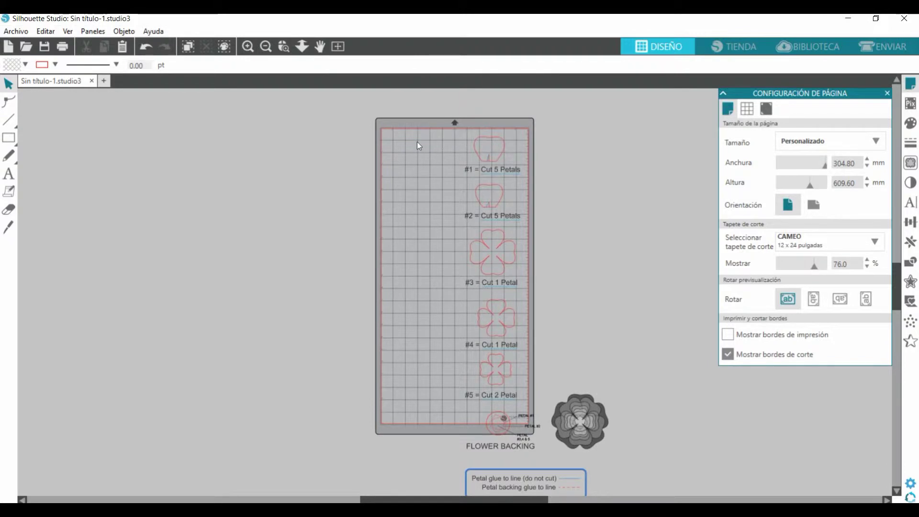
Step: Move the whole flower design off the cutting mat to the empty area on its right, and deselect it
click(266, 46)
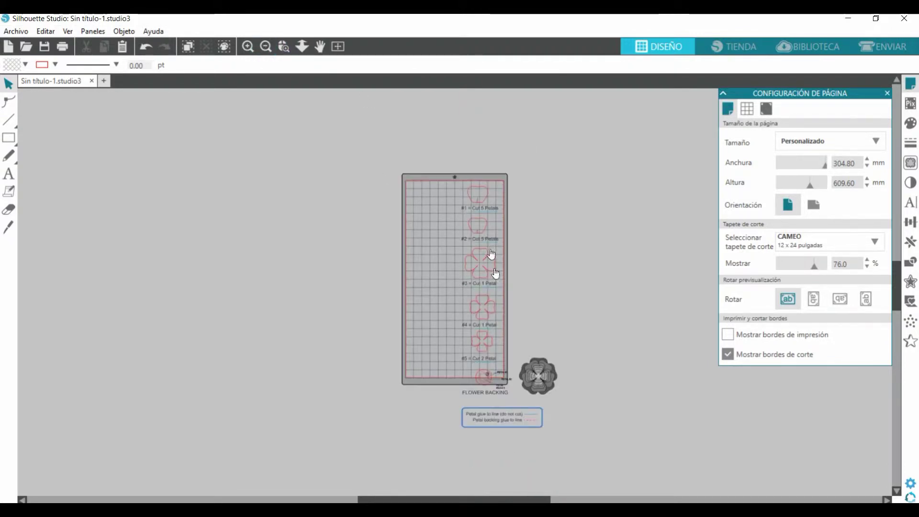
click(468, 196)
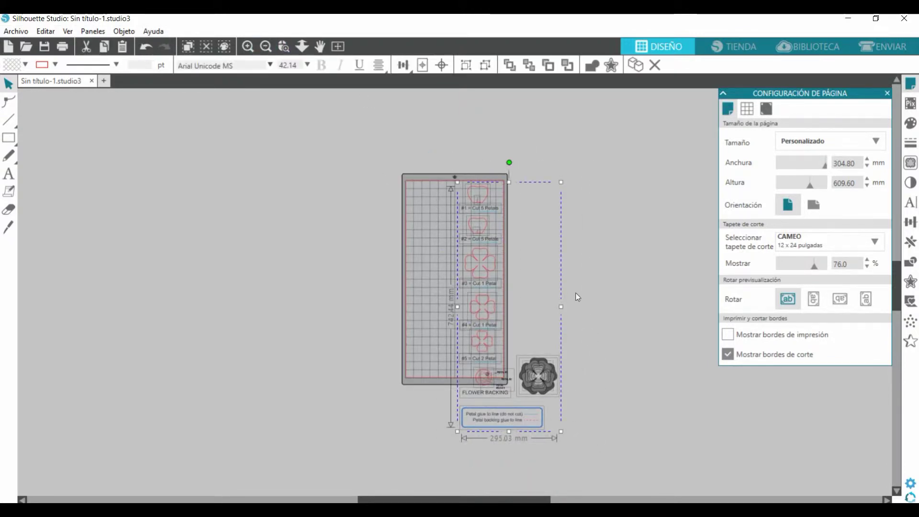
click(562, 263)
drag(603, 407, 439, 162)
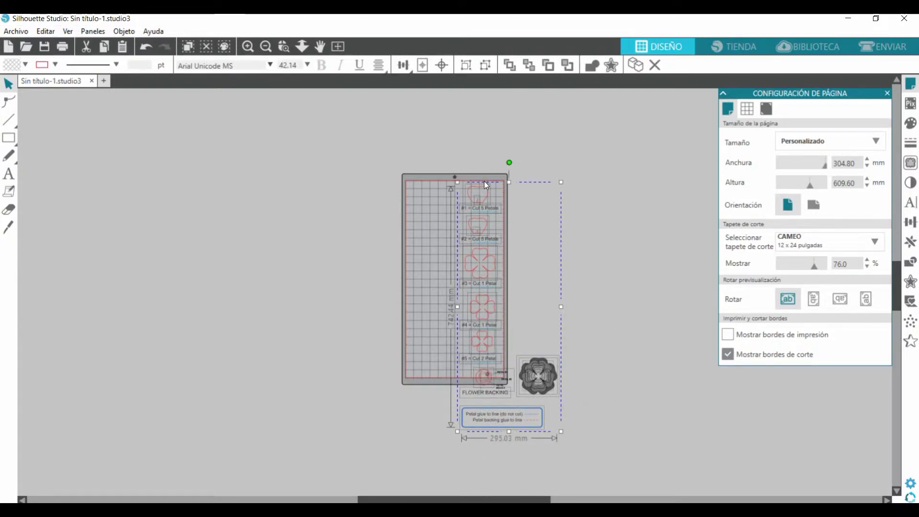
drag(485, 185, 565, 189)
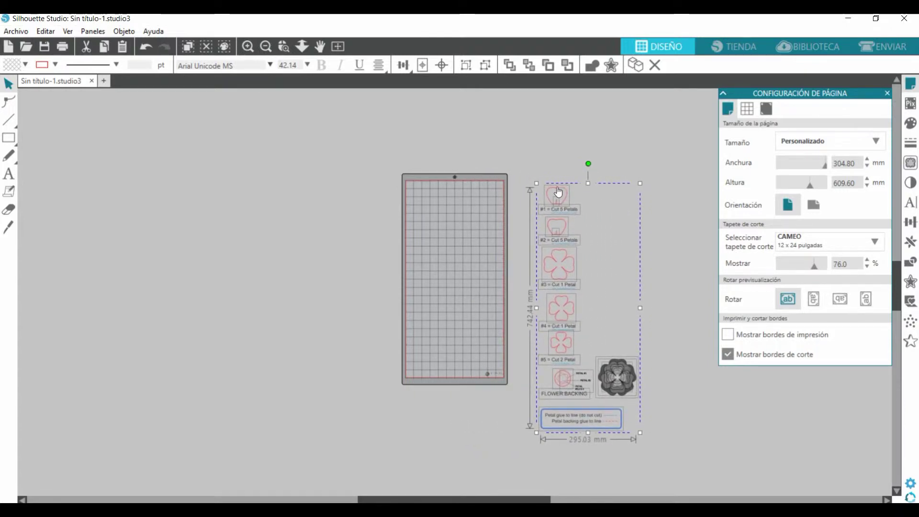
click(266, 47)
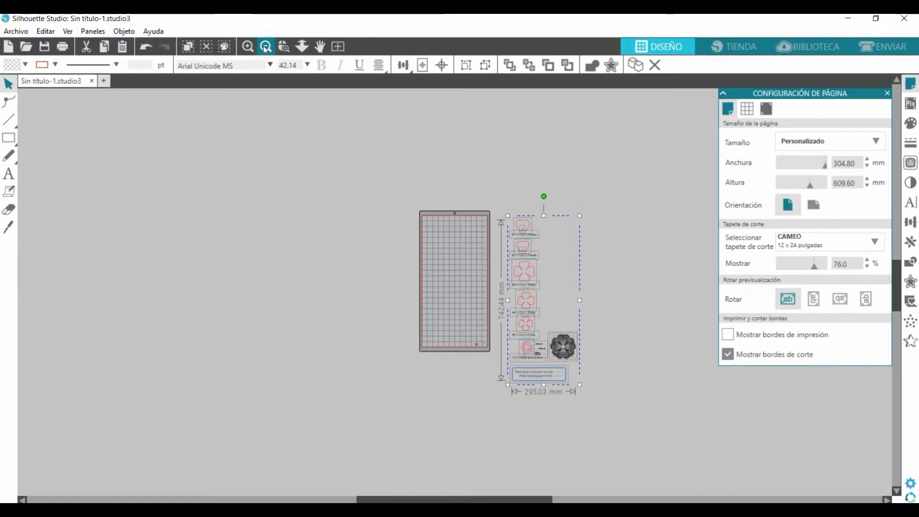
click(247, 46)
click(247, 47)
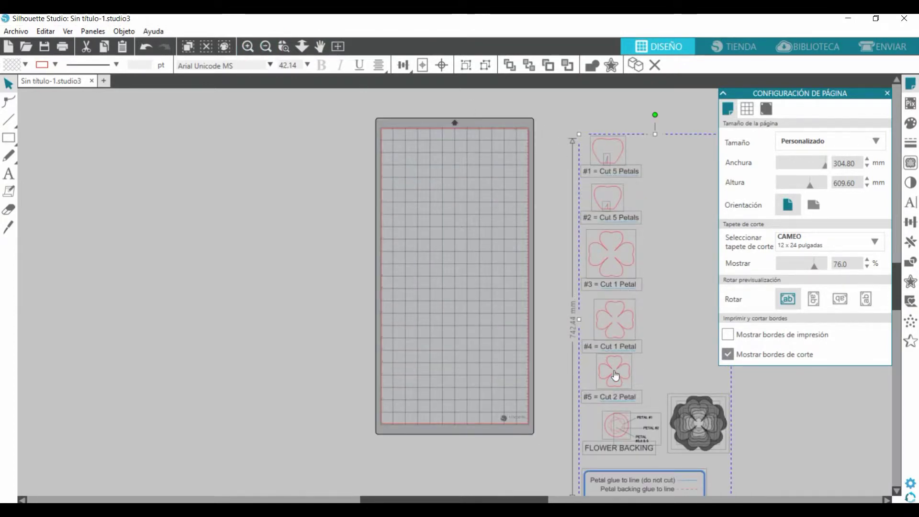
click(550, 237)
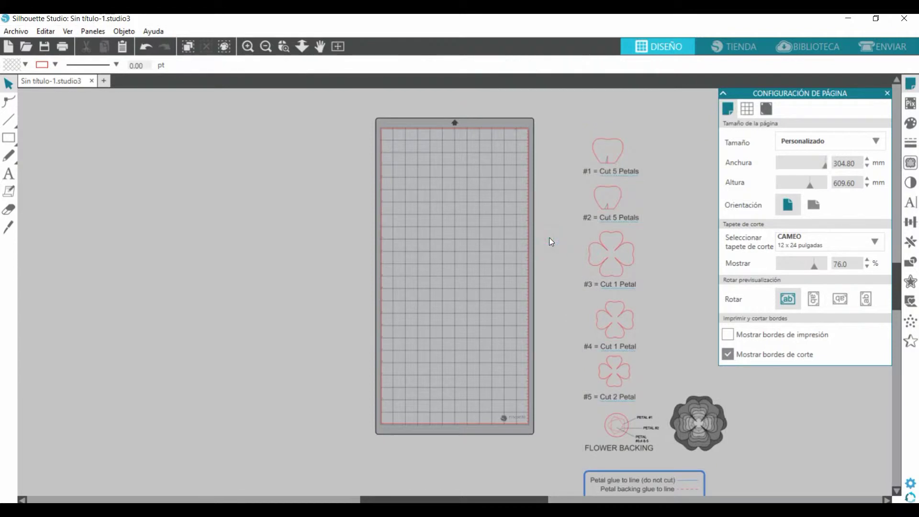
Step: Examine the labelled petal pieces and their cut quantities, postponing the Windows update reminder
click(623, 152)
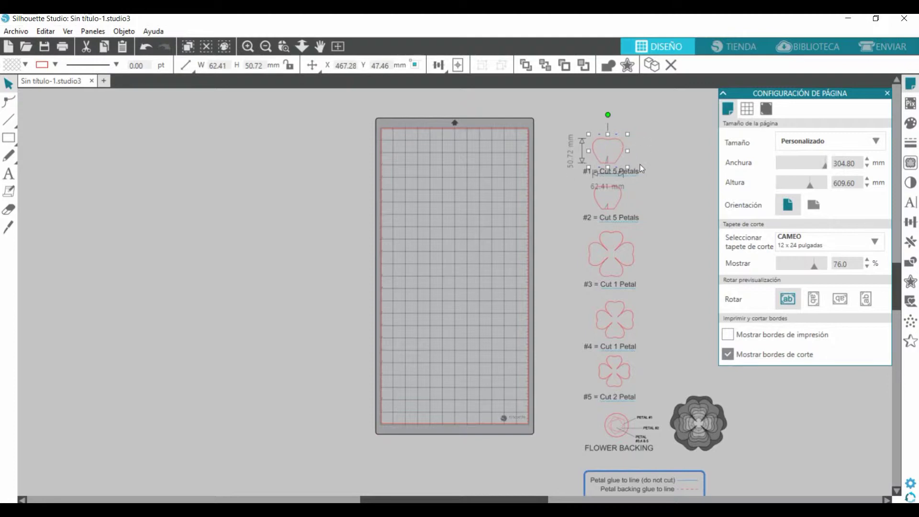
scroll(642, 168, down, 1)
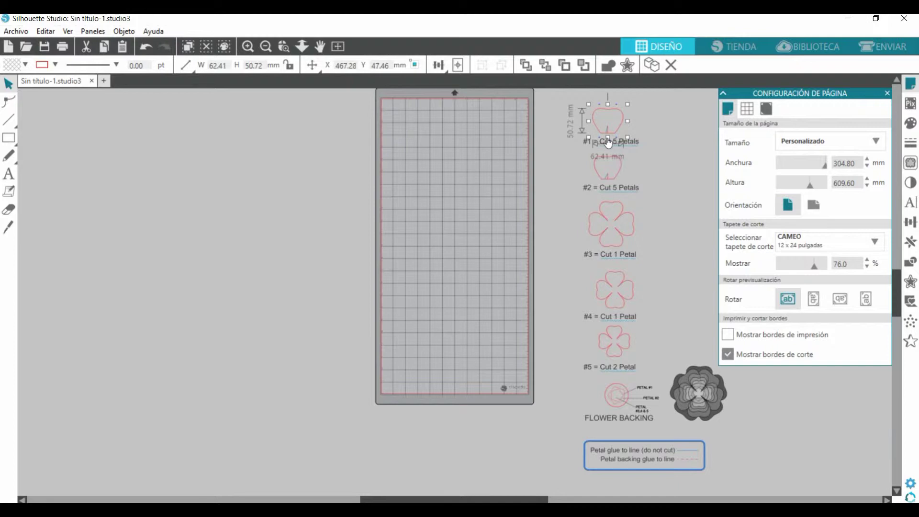
click(663, 176)
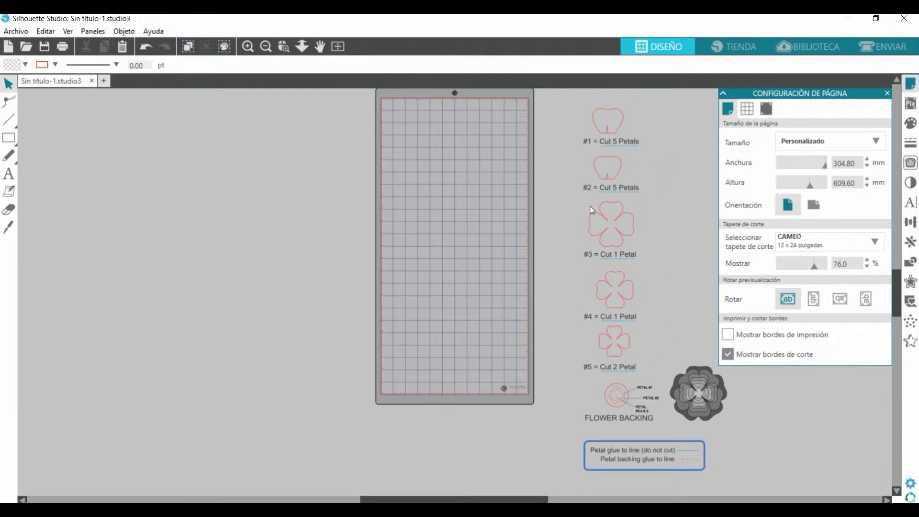
scroll(609, 140, up, 1)
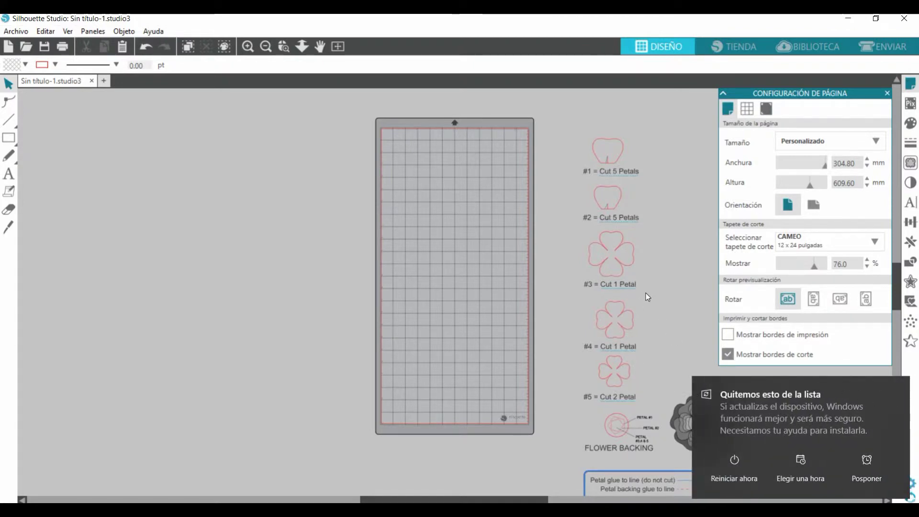
scroll(646, 294, down, 1)
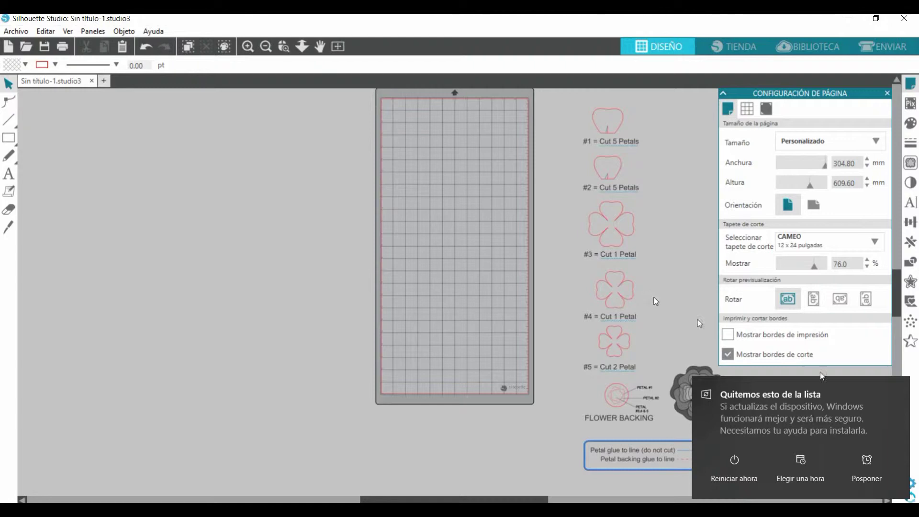
click(862, 466)
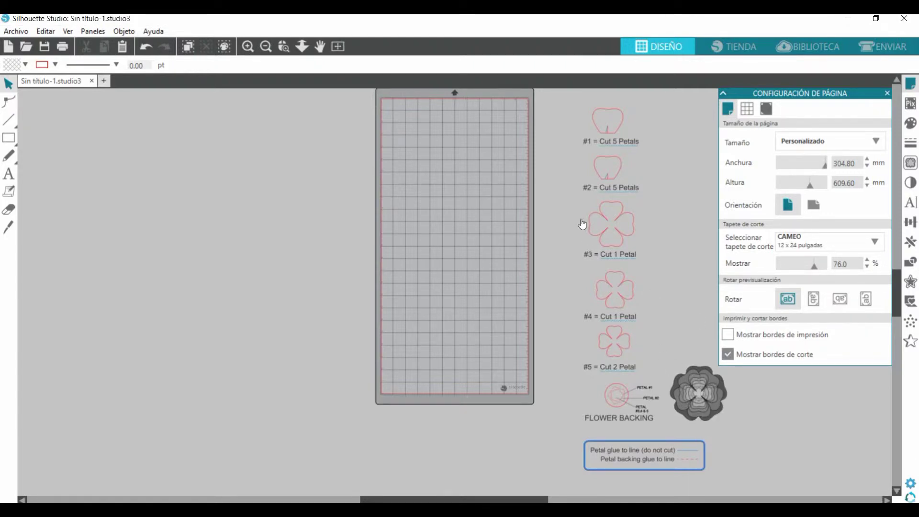
scroll(583, 224, up, 1)
click(625, 149)
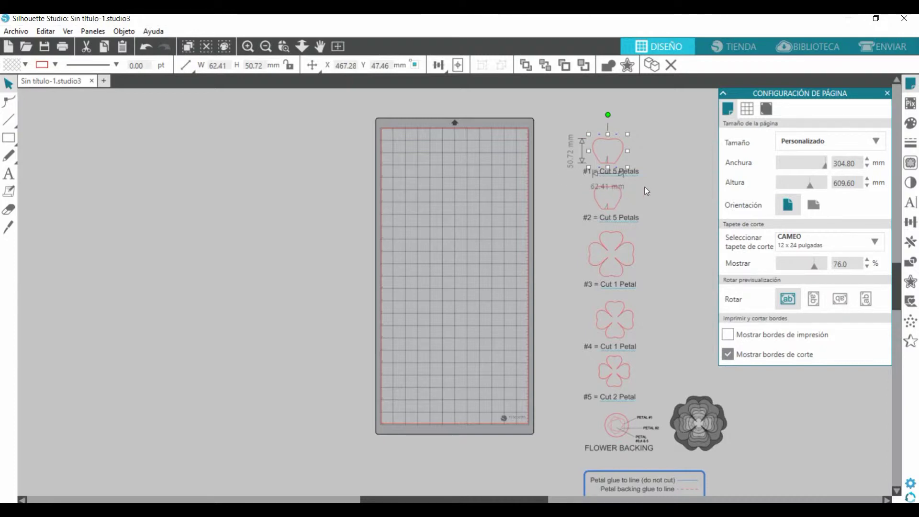
click(661, 143)
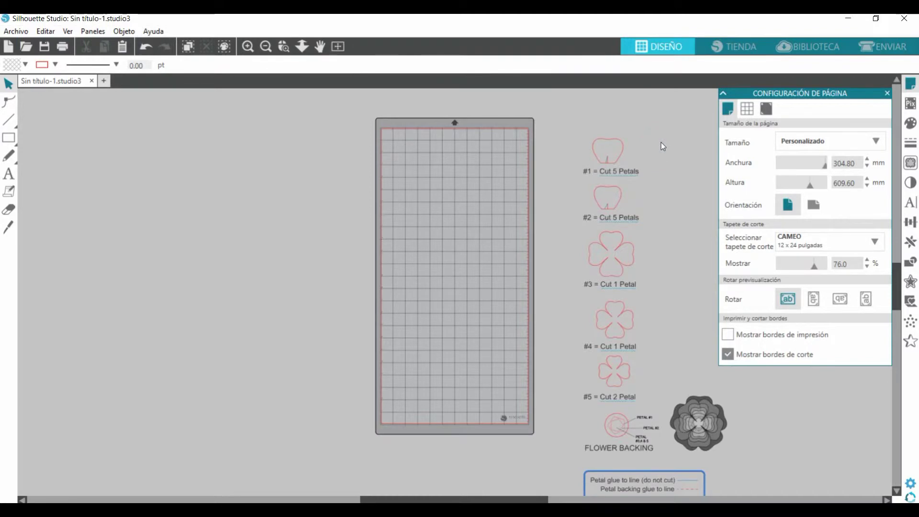
Step: Place a copy of petal #1, rotated 90° clockwise, in the mat's upper-left corner at about X 40, Y 35 mm
click(622, 152)
drag(622, 152, 646, 167)
mouse_move(403, 150)
mouse_down()
mouse_move(400, 108)
mouse_move(433, 148)
mouse_move(411, 164)
mouse_up()
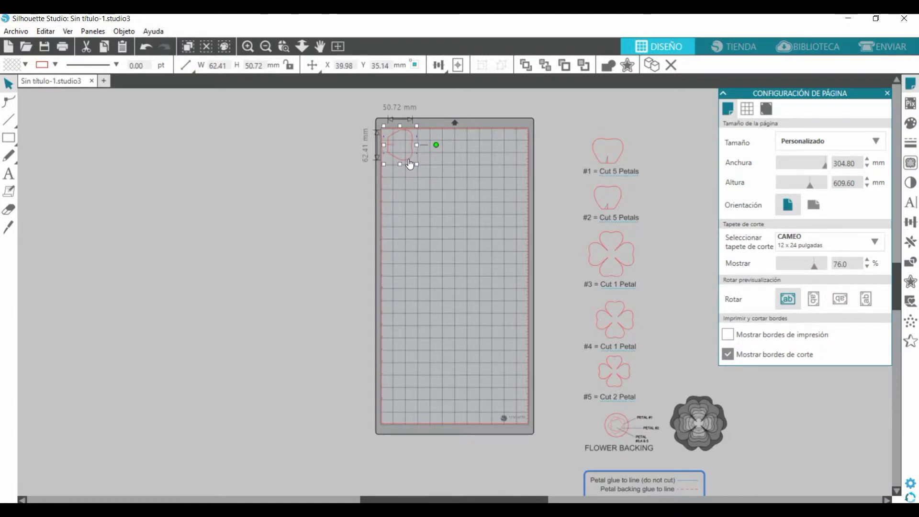
Step: Replicate the placed petal to the right to make a row of five across the top of the mat
click(910, 243)
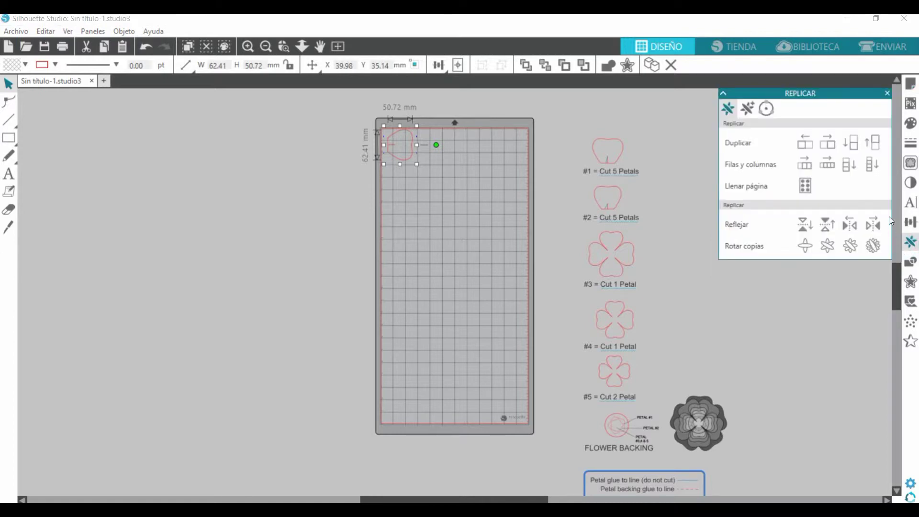
click(828, 166)
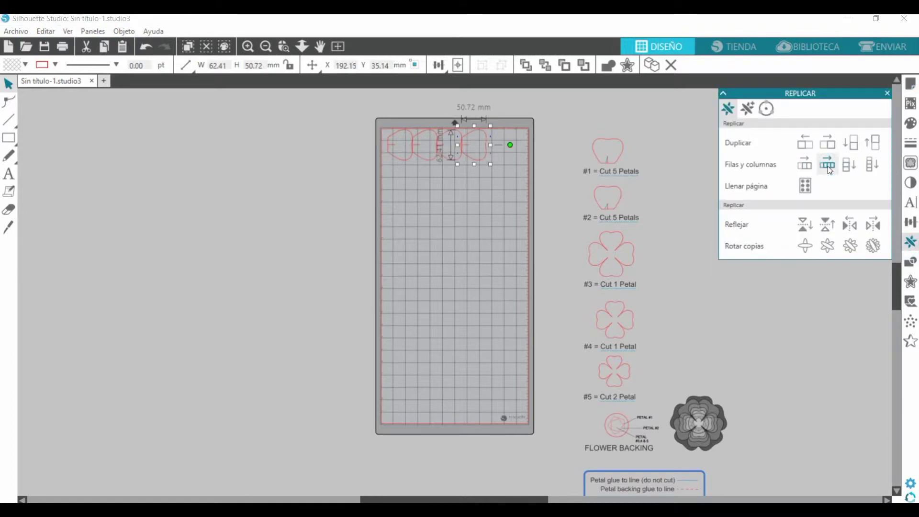
click(829, 147)
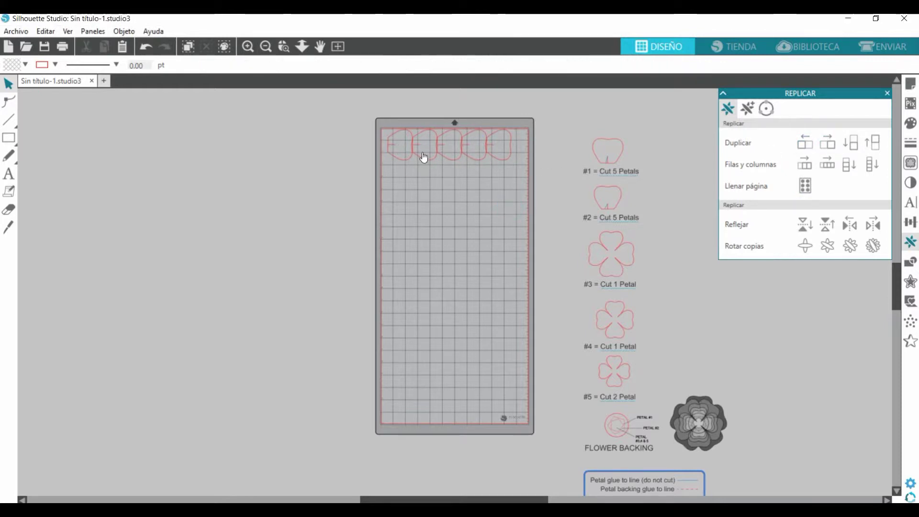
Step: Place a copy of petal #2, rotated 90° clockwise, below the first petal row at about X 34, Y 99 mm
click(618, 198)
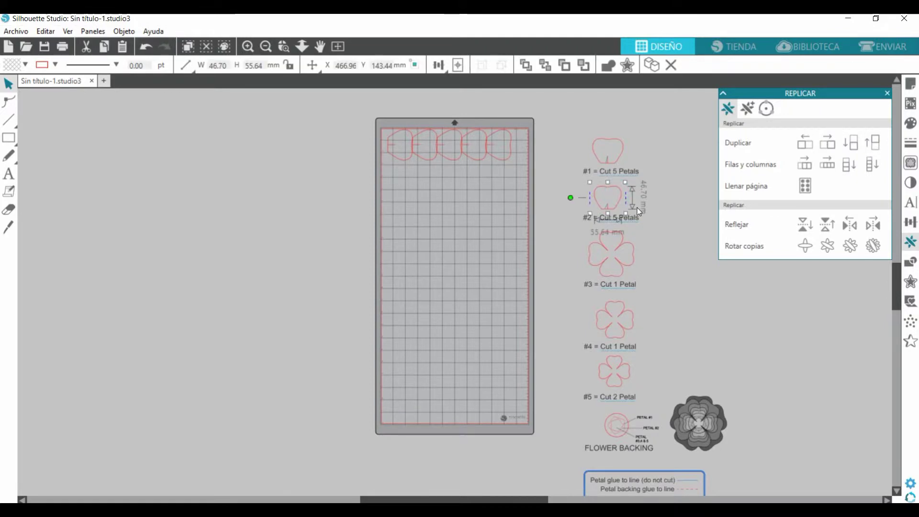
key(ctrl+d)
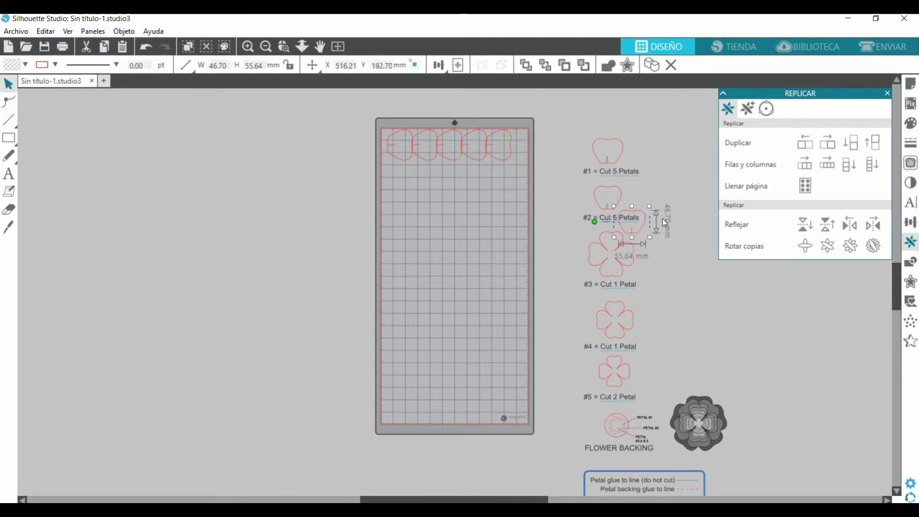
drag(594, 222, 632, 184)
drag(641, 233, 407, 186)
Step: Replicate the placed petal #2 to the right to make a second row of five, and deselect it
click(829, 167)
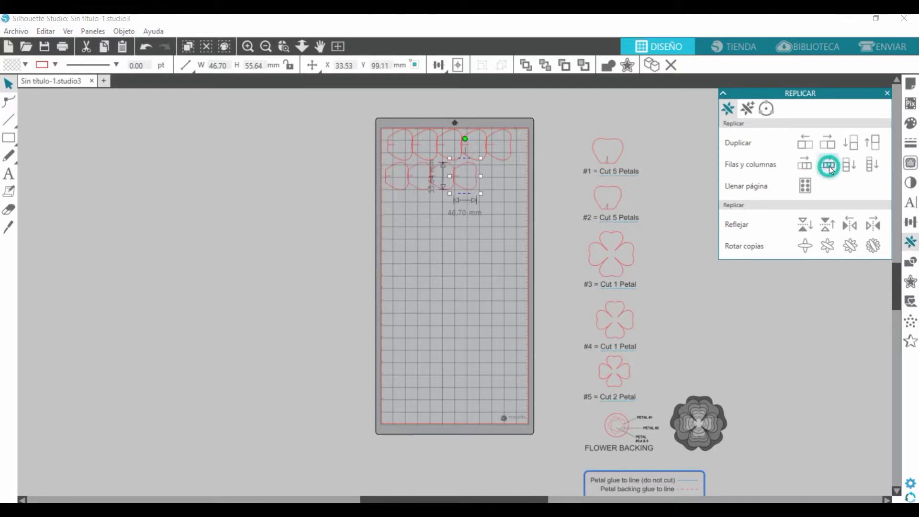
click(826, 148)
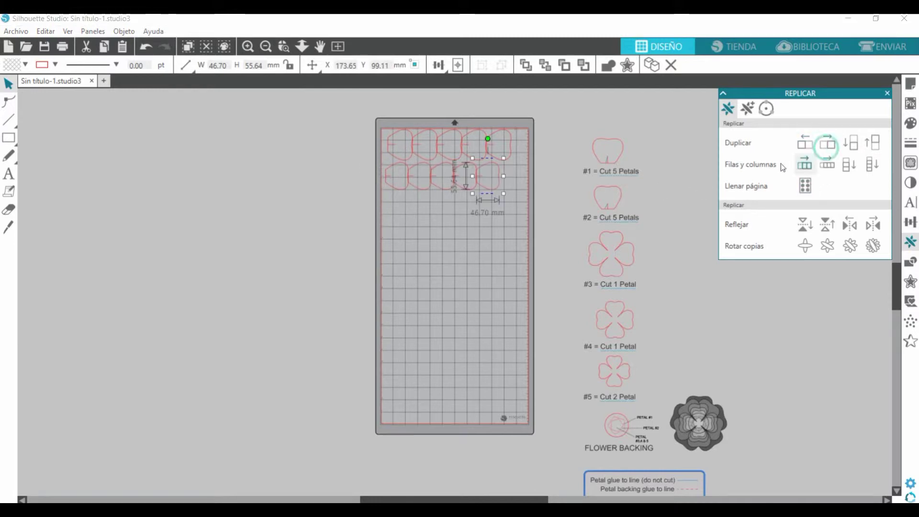
click(449, 271)
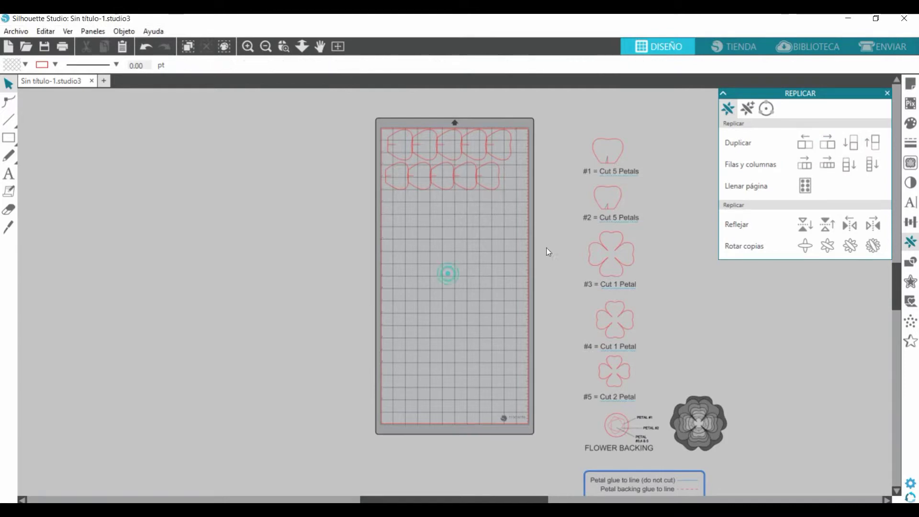
Step: Place one copy each of four-lobed petals #3 and #4 side by side on the mat, starting a third row
click(630, 254)
key(ctrl+d)
drag(653, 285, 429, 222)
click(633, 309)
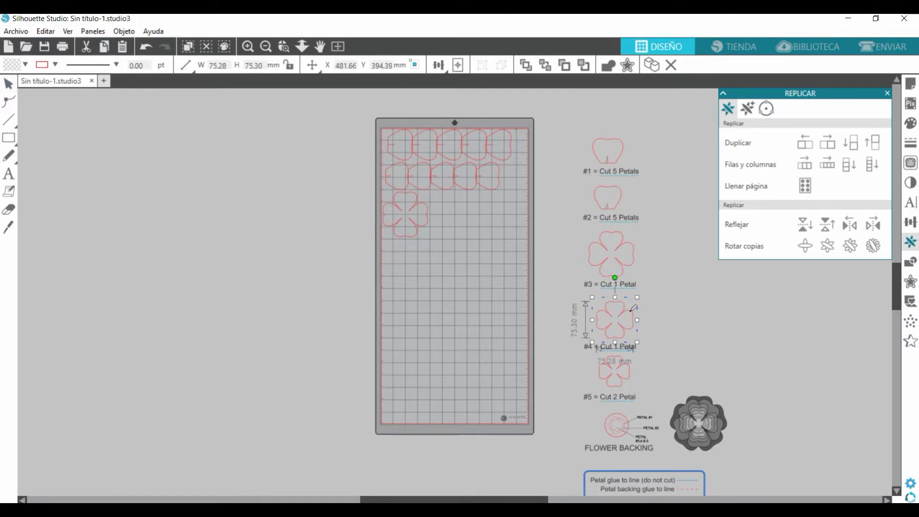
key(ctrl+d)
drag(644, 328, 455, 195)
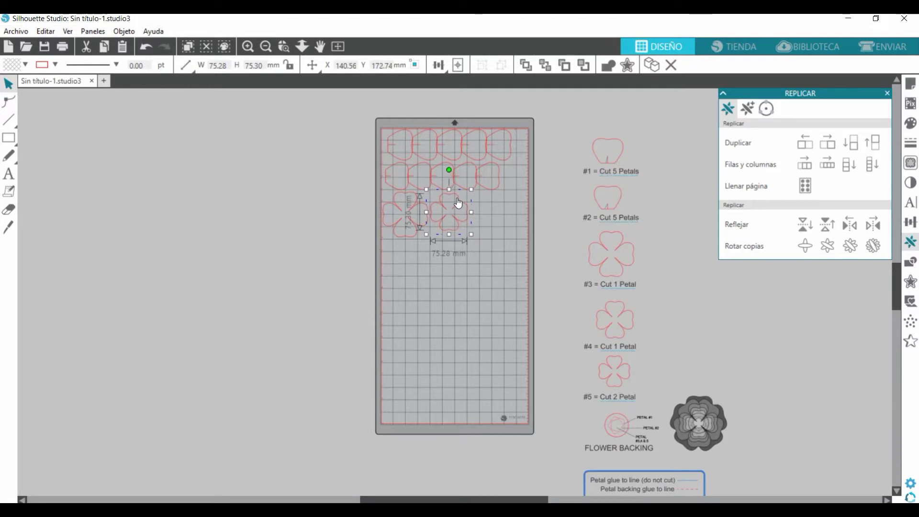
Step: Place a copy of petal #5 on the mat beside the petal #4 copy to complete the third row
click(626, 374)
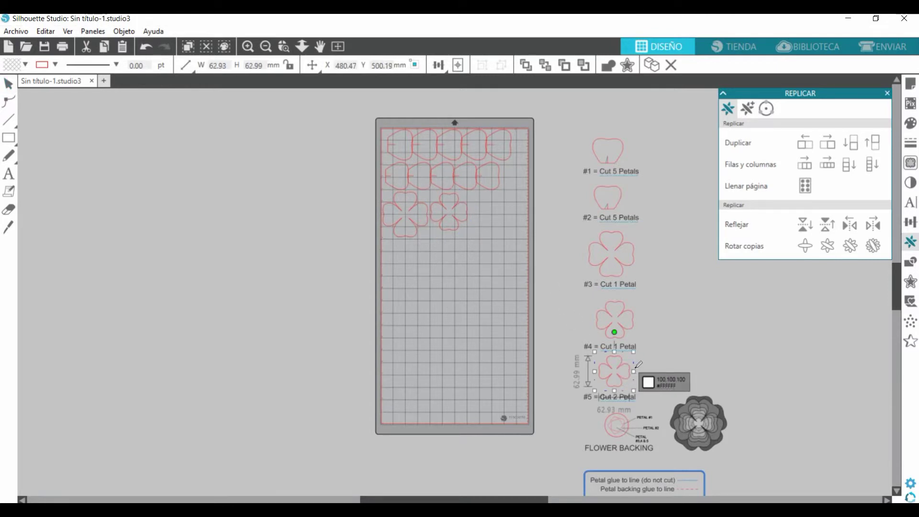
key(ctrl+d)
drag(652, 394, 506, 214)
Step: Select all the petals in the three rows on the mat and group them
drag(511, 246, 370, 125)
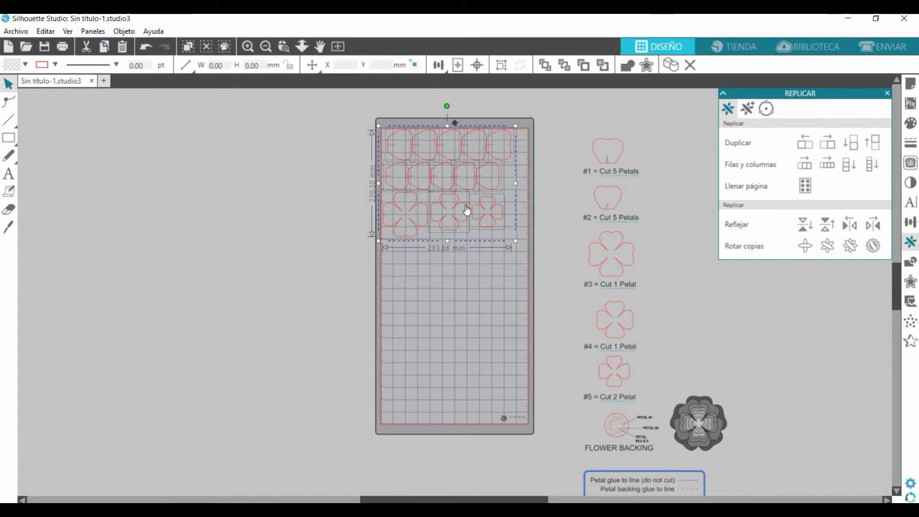
right_click(451, 171)
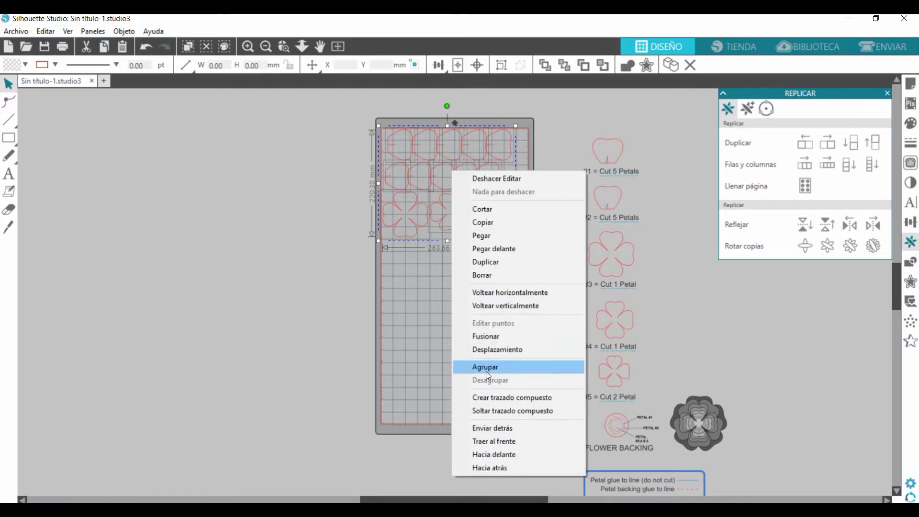
click(486, 368)
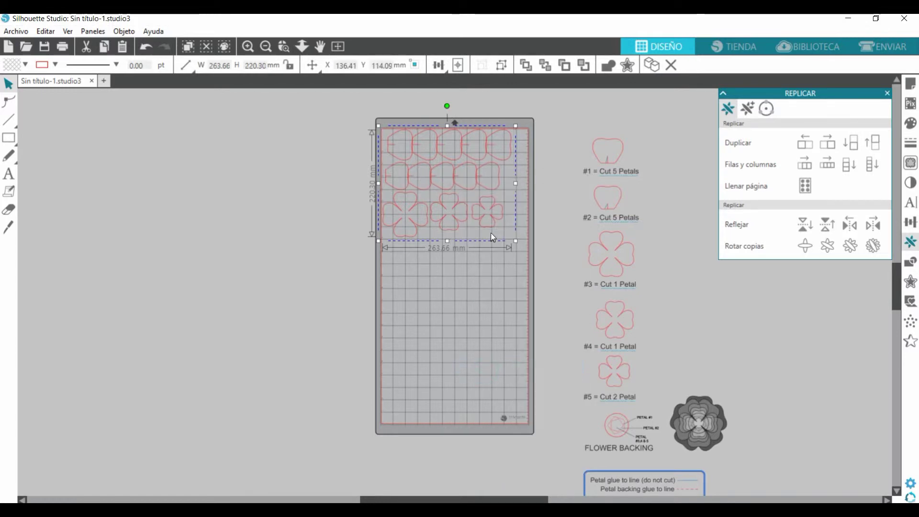
Step: Stack two duplicates of the petal group below it on the mat, scaling the lowest down to about 208 × 173 mm
key(ctrl+d)
drag(527, 233, 505, 321)
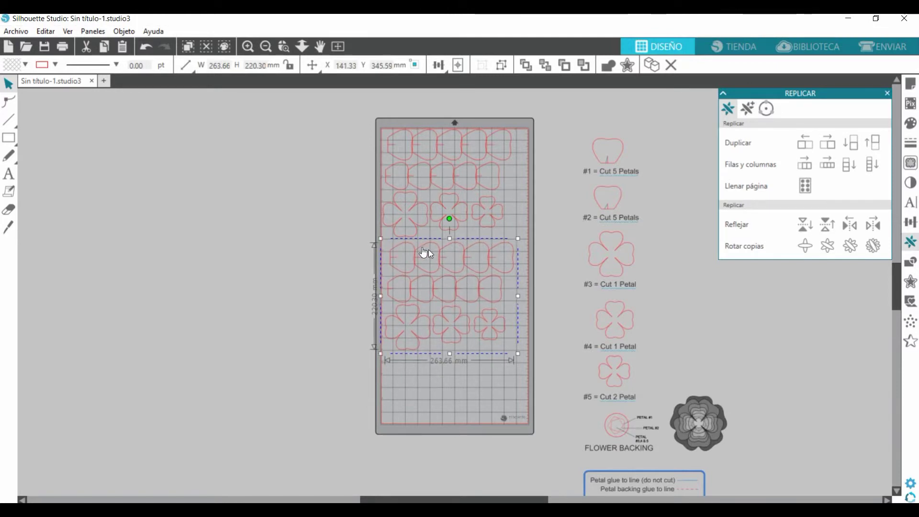
drag(417, 254, 414, 251)
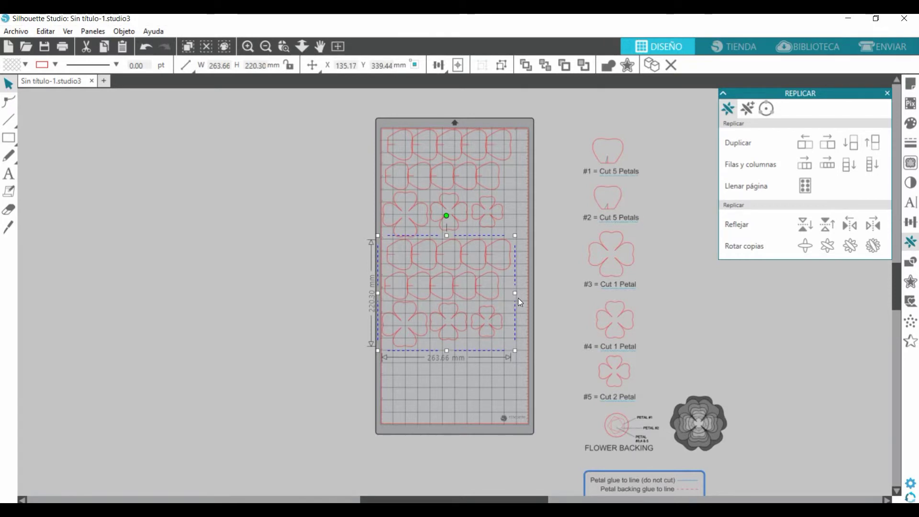
key(ctrl+d)
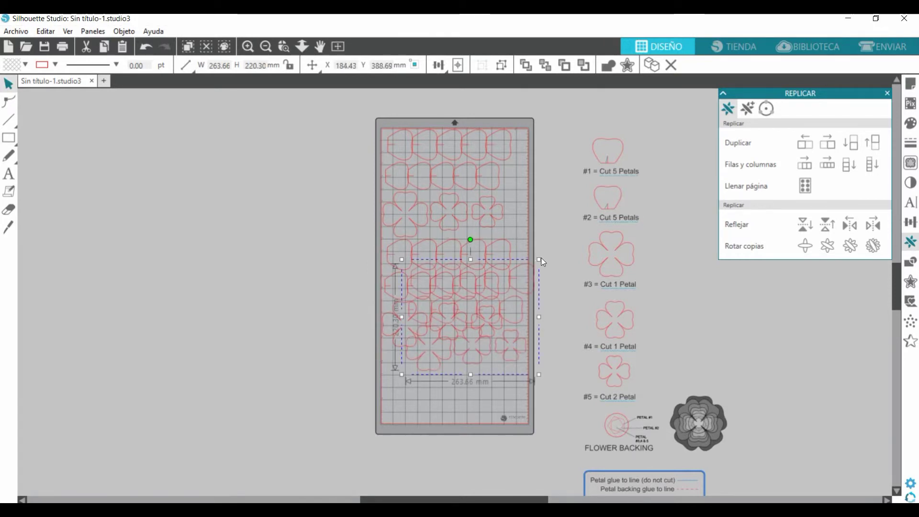
drag(540, 259, 481, 370)
Step: Ungroup the smallest petal set and fit its three four-lobed petals, rotated 90° clockwise, into the free space at the mat's lower-right corner
right_click(470, 389)
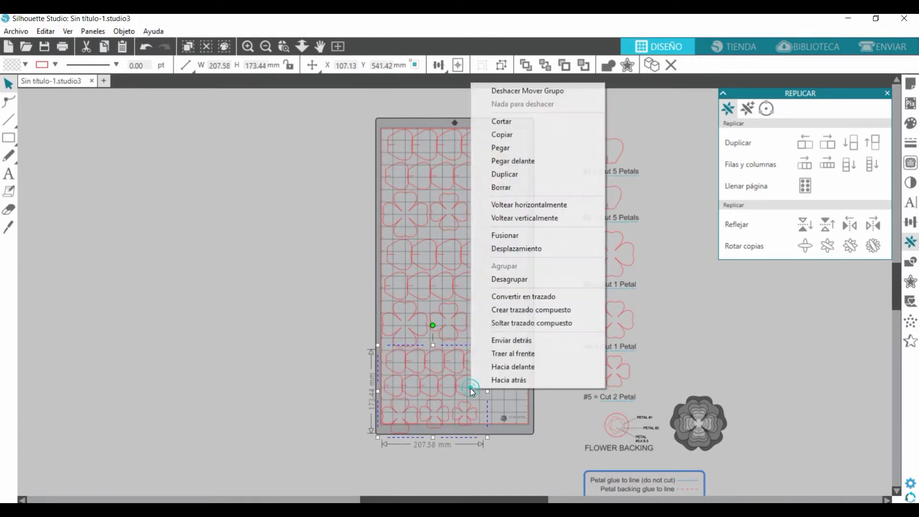
click(509, 279)
drag(509, 464, 381, 415)
drag(429, 374, 516, 361)
click(577, 360)
drag(511, 419, 488, 410)
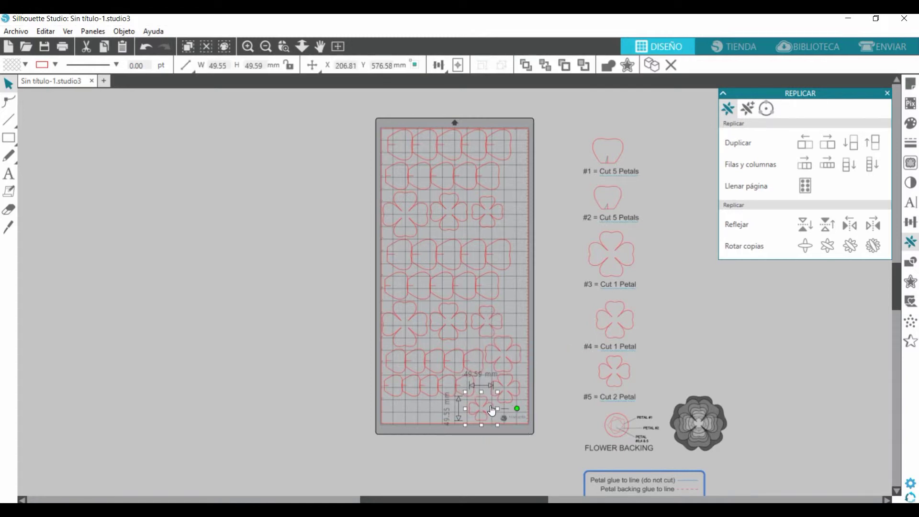
click(527, 459)
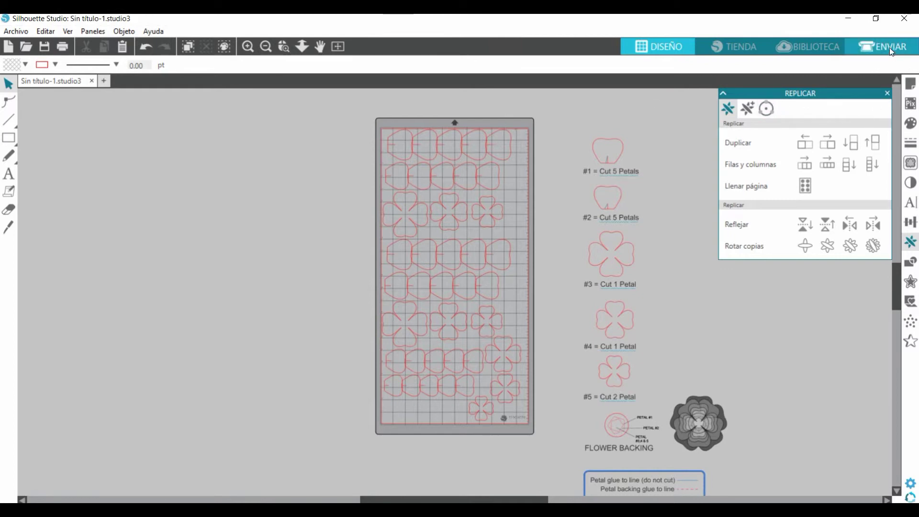
Step: Open the send settings, set all petals on the mat to Cortar and choose Cartulina, lisa as the material
click(890, 48)
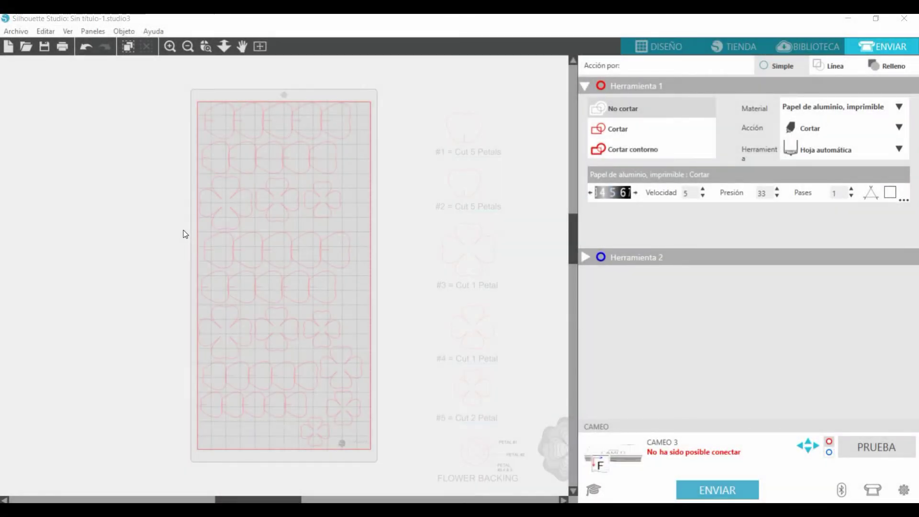
drag(176, 81, 265, 222)
drag(289, 284, 382, 459)
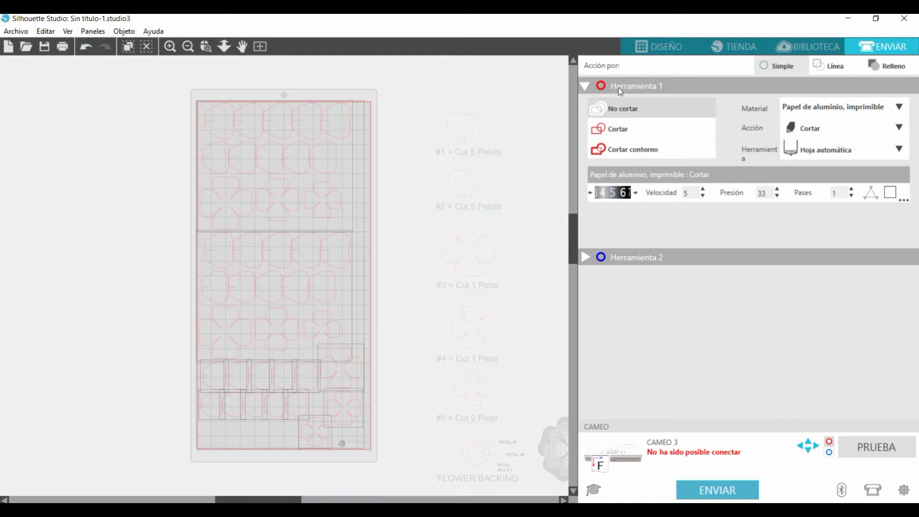
click(609, 133)
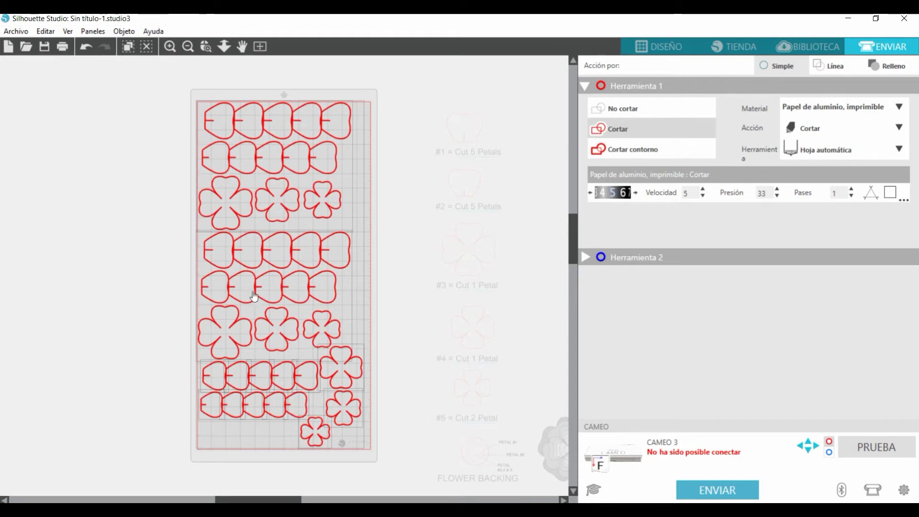
click(801, 107)
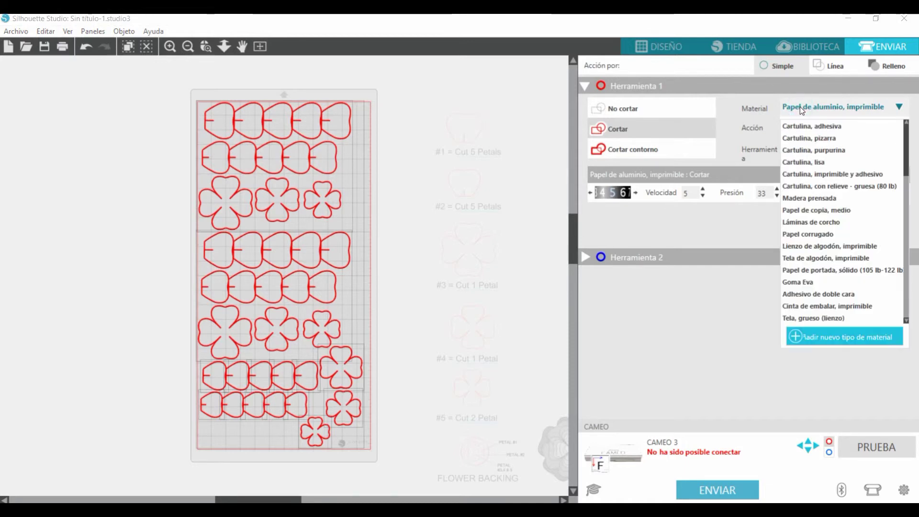
click(803, 163)
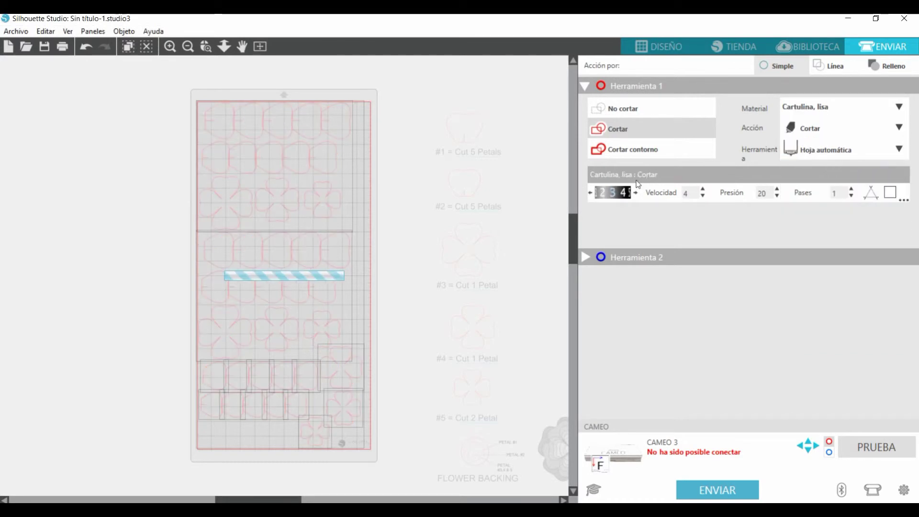